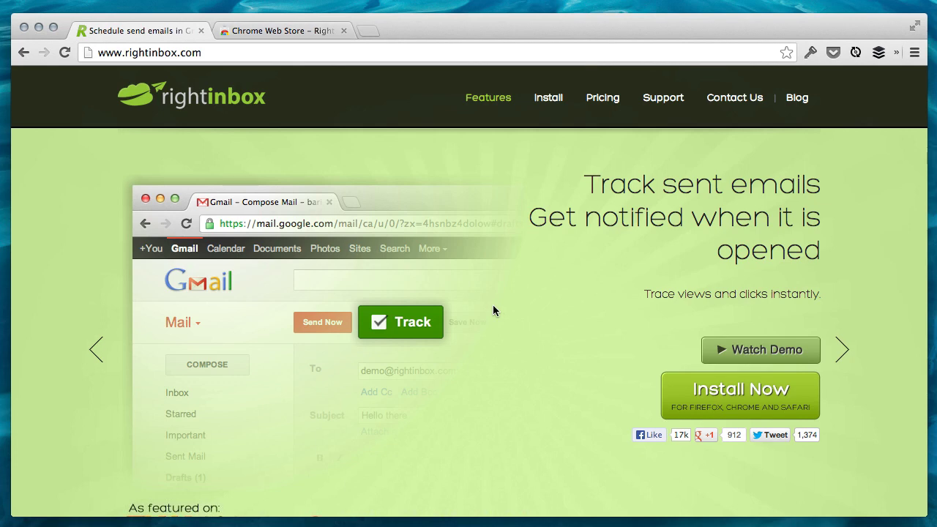
# - Confirm Right Inbox for Gmail shows 'Added to Chrome', then load Gmail in a new tab
pyautogui.click(274, 30)
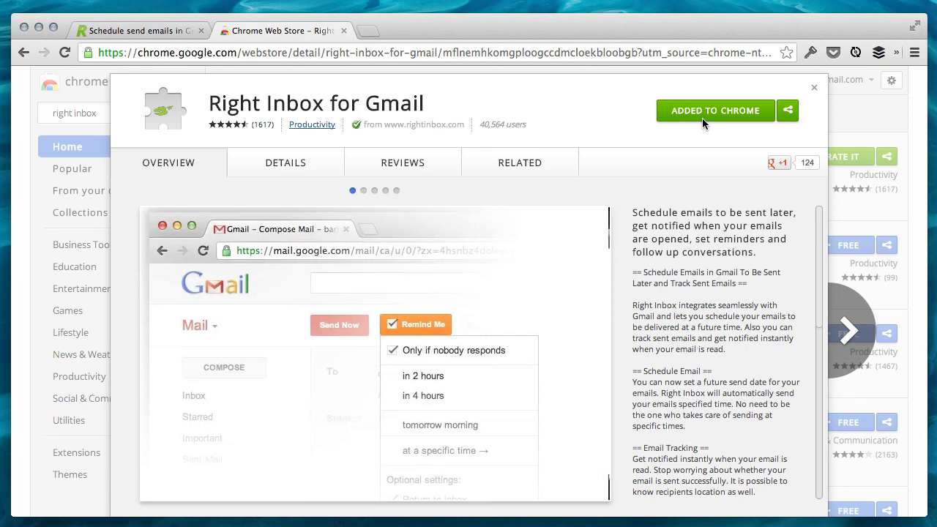
pyautogui.press('super+t')
pyautogui.write('g1')
pyautogui.press('Return')
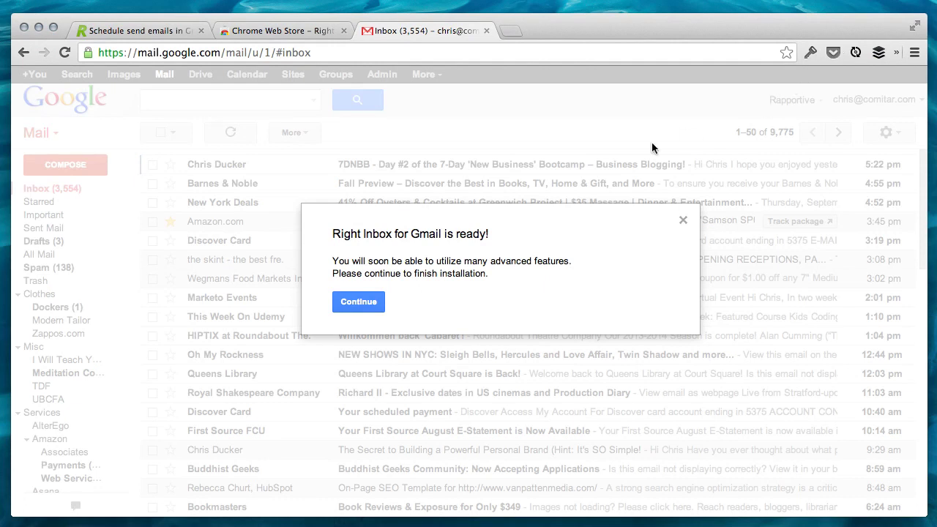
# - Grant Right Inbox mail access, choose the free Limited plan, and close the ready and invite pop-ups
pyautogui.click(368, 305)
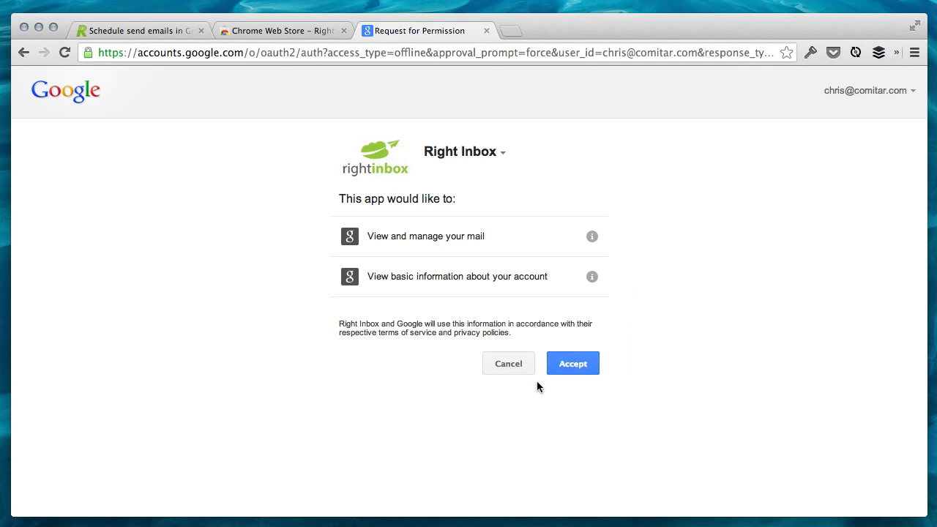
pyautogui.click(574, 372)
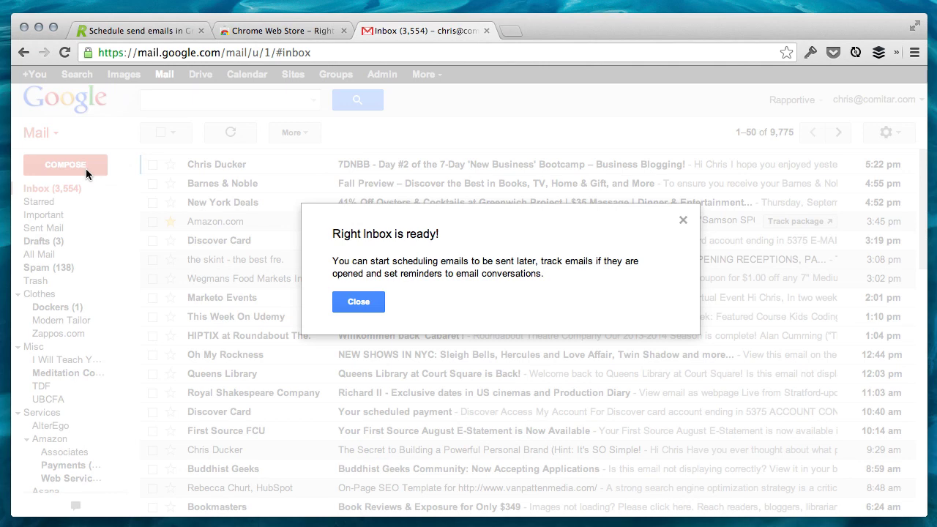
pyautogui.click(368, 303)
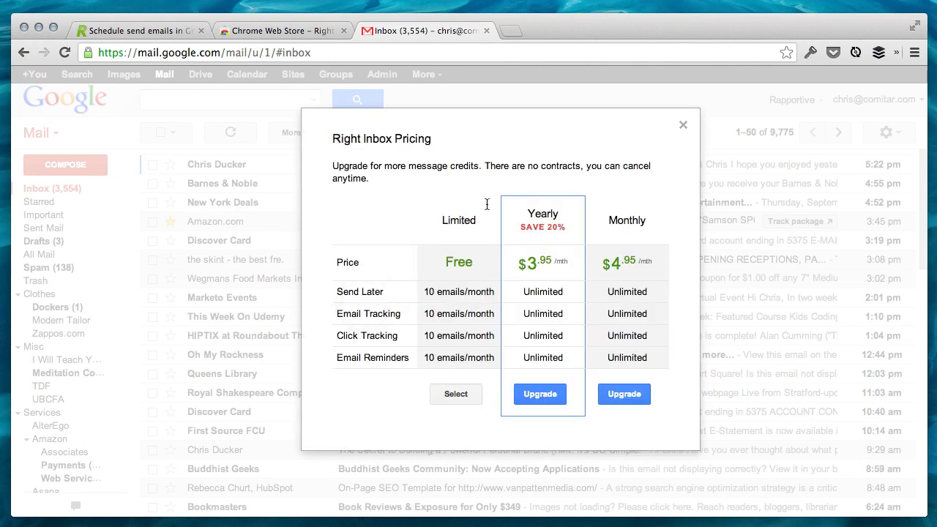
pyautogui.click(456, 394)
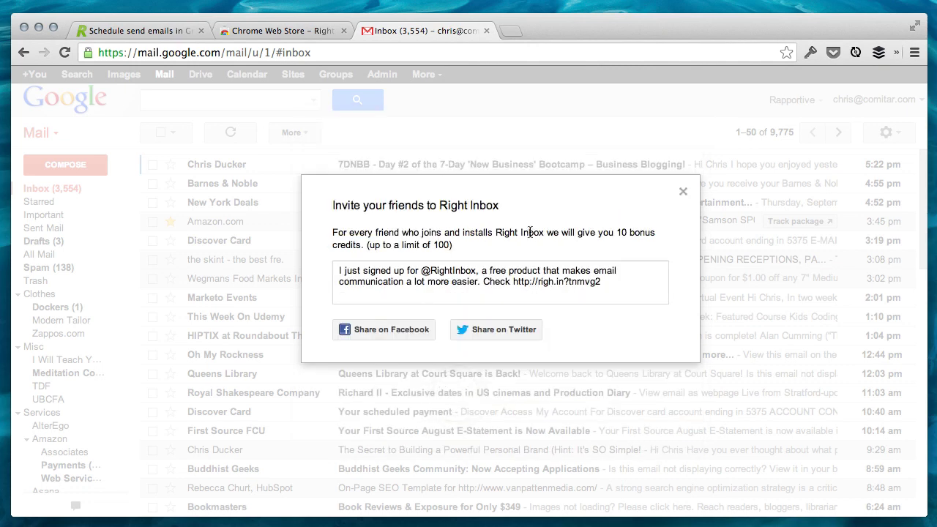
pyautogui.click(681, 195)
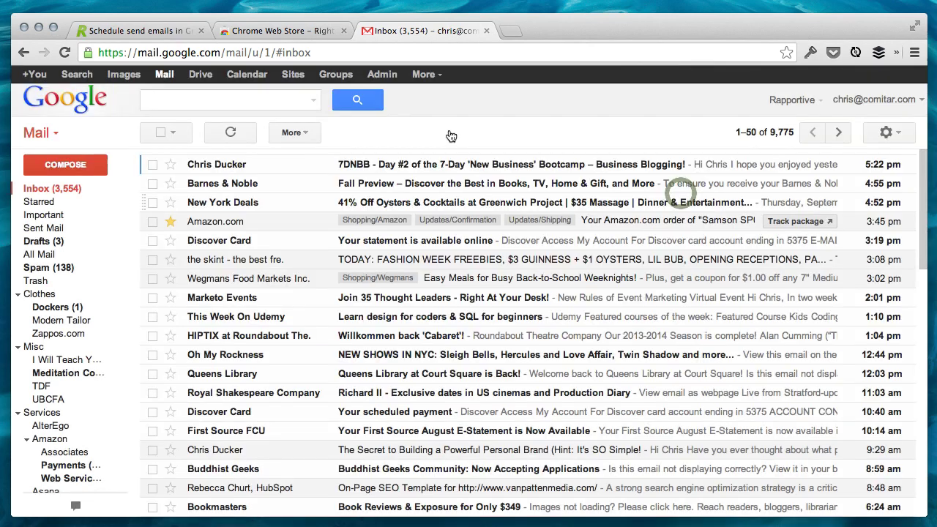
# - Address a new email to your own account with subject 'This is my email' and body 'Lorem ipsum dolor sit amet.'
pyautogui.click(89, 164)
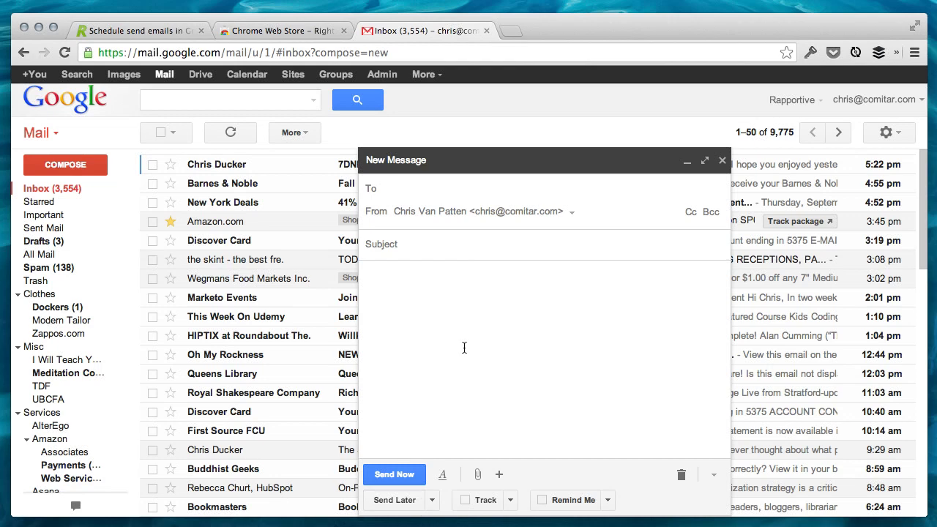
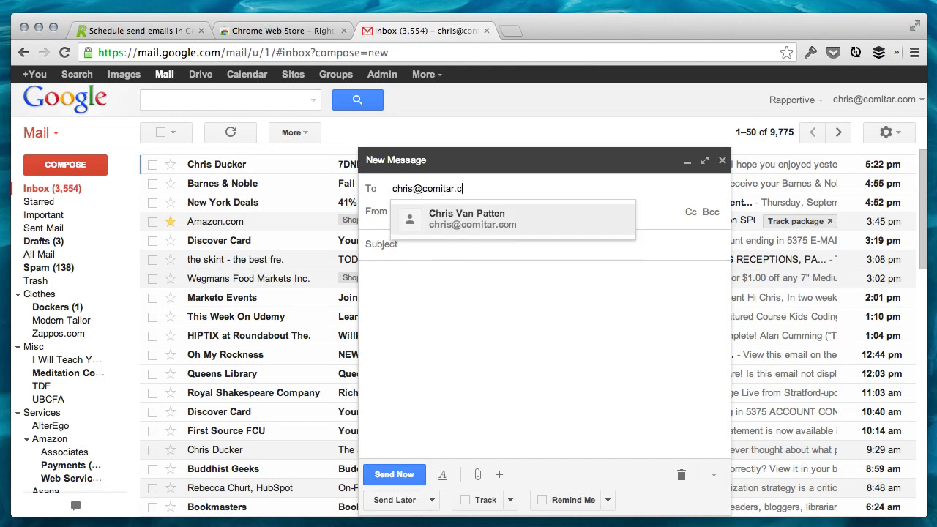
pyautogui.press('Return')
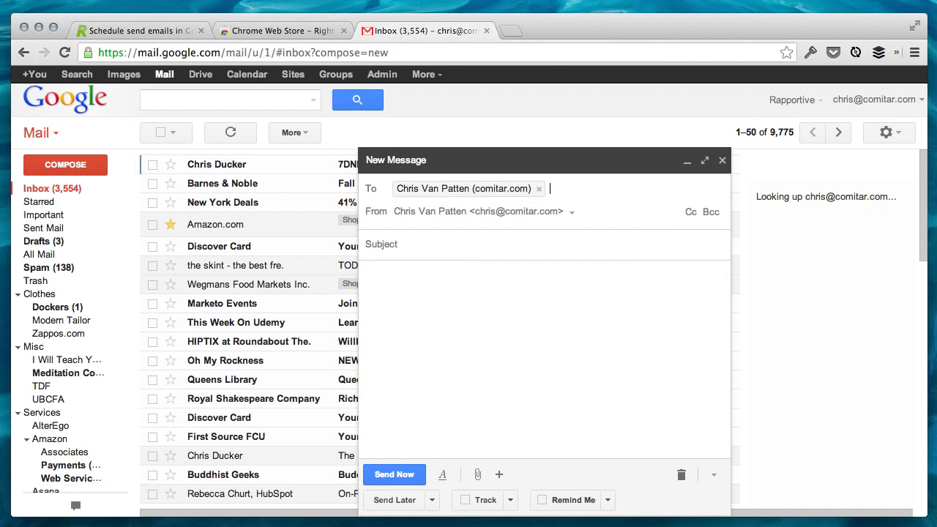
pyautogui.press('Tab')
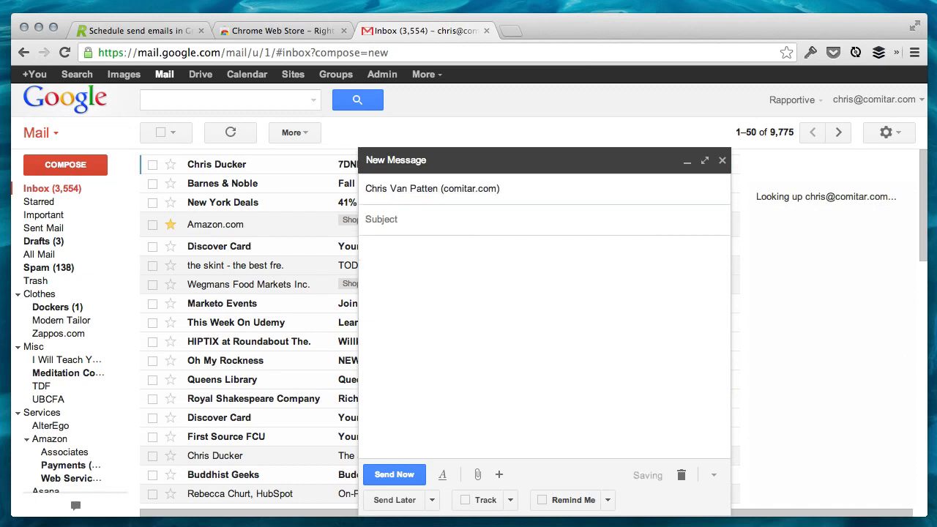
pyautogui.write('This is my ')
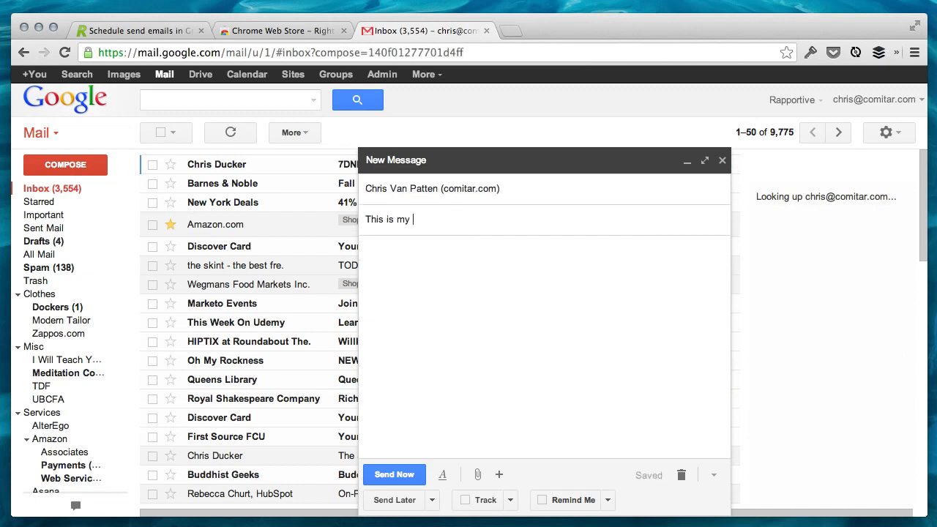
pyautogui.write('email')
pyautogui.press('Tab')
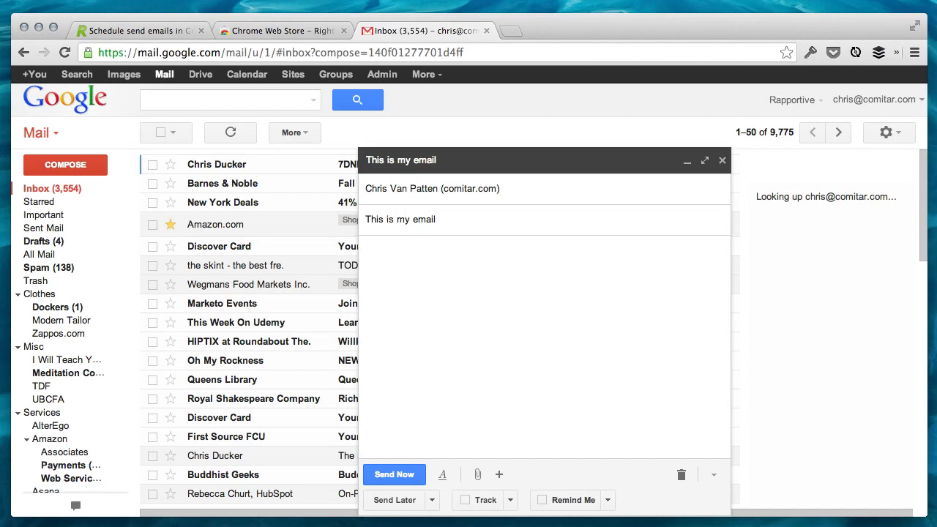
pyautogui.write('Lorem ipsum dolor sit amet.')
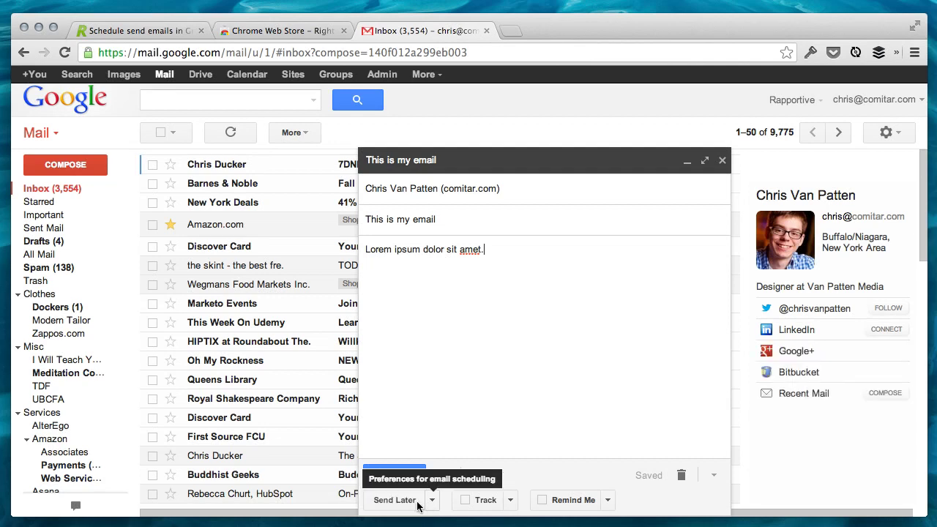
# - Schedule the draft with a Send Later custom time of 'in one minute' (Thu, Sep 5th 5:42 PM)
pyautogui.click(407, 502)
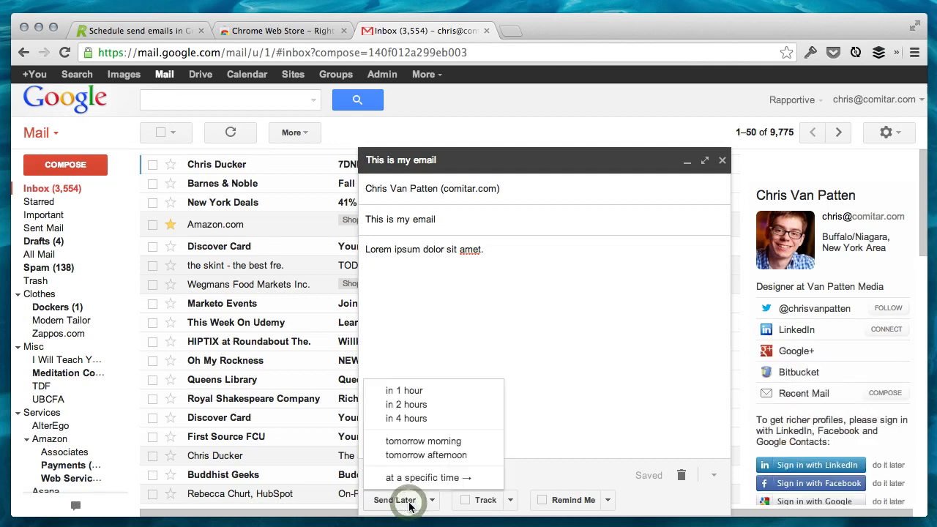
pyautogui.click(439, 478)
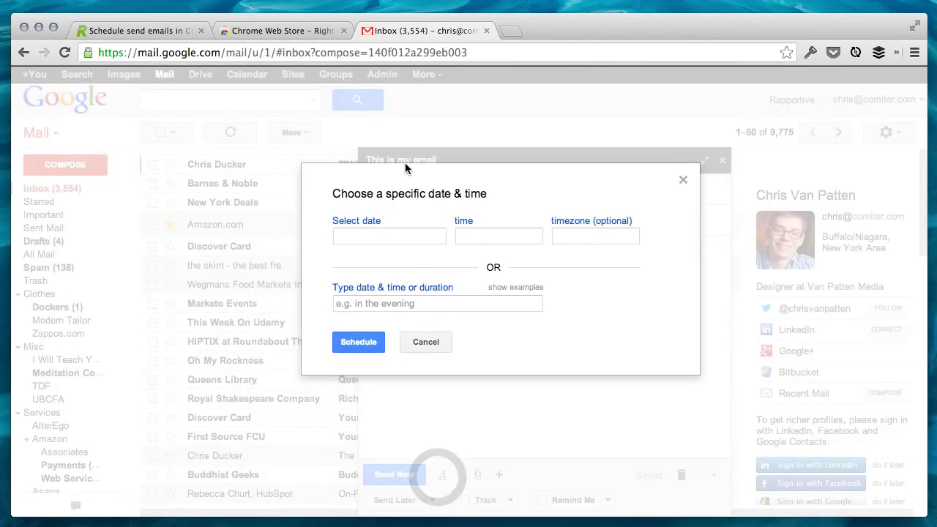
pyautogui.click(479, 303)
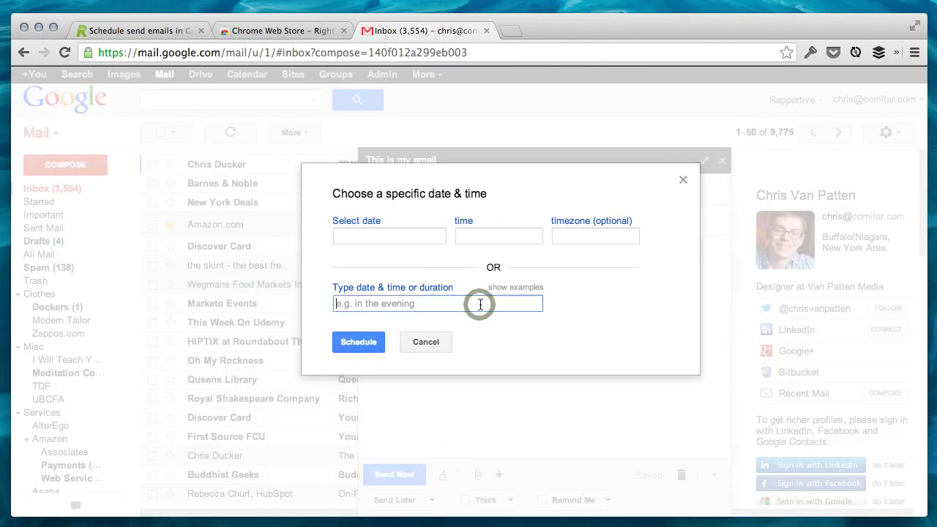
pyautogui.write('in ')
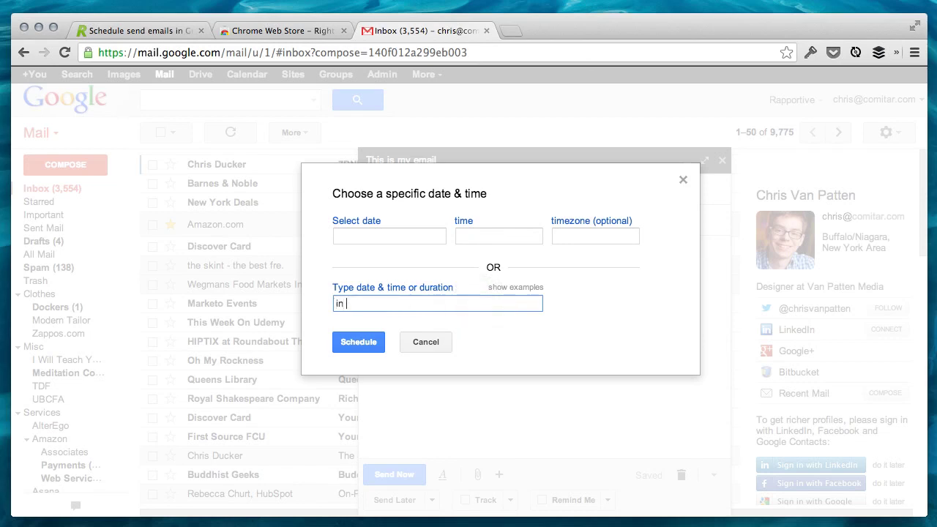
pyautogui.write('one minute')
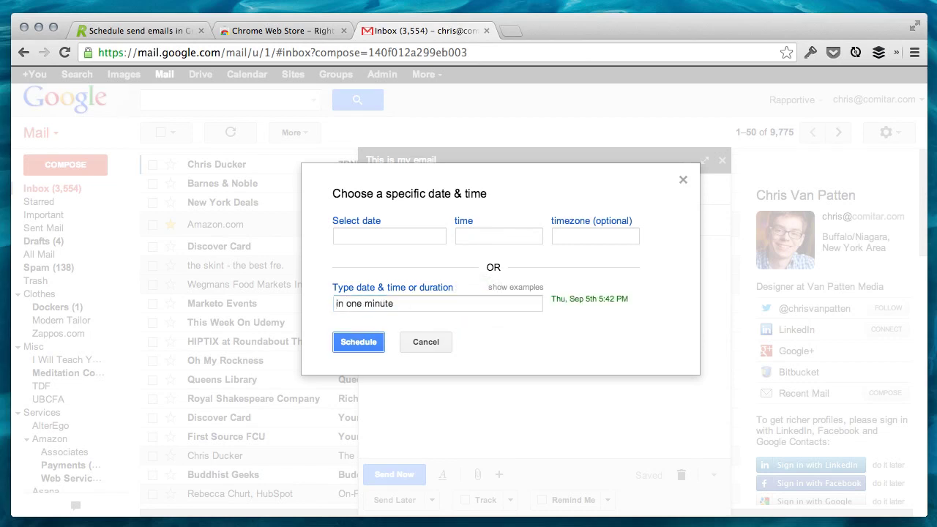
pyautogui.press('Tab')
pyautogui.click(373, 342)
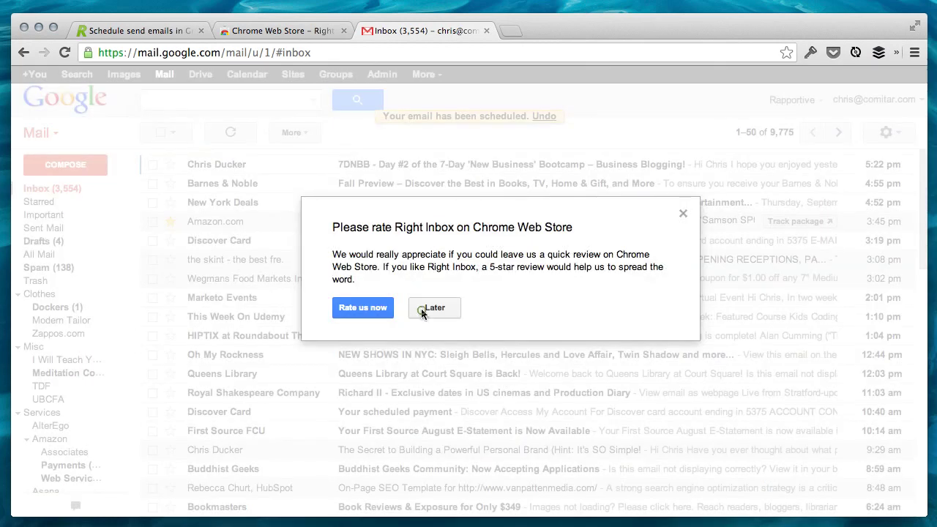
# - Postpone the rating popup and open the scheduled draft from the Drafts folder
pyautogui.click(421, 312)
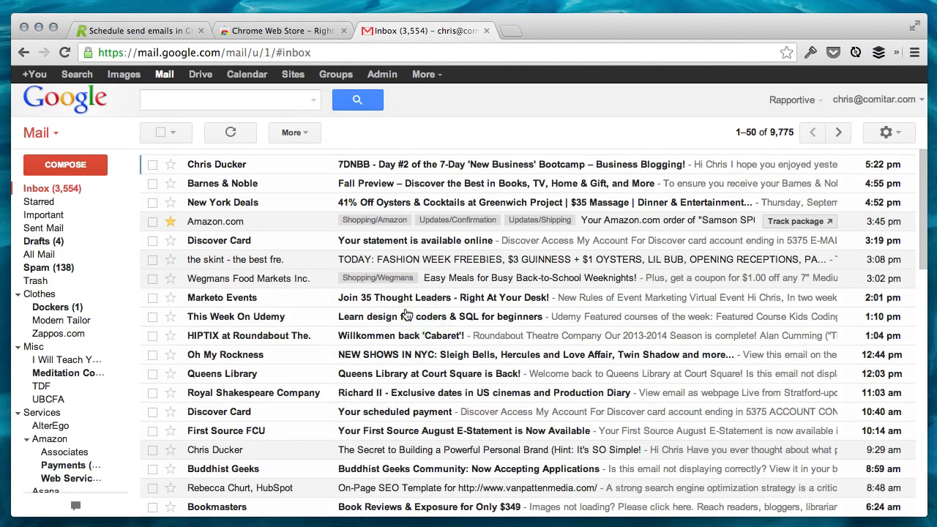
pyautogui.click(78, 243)
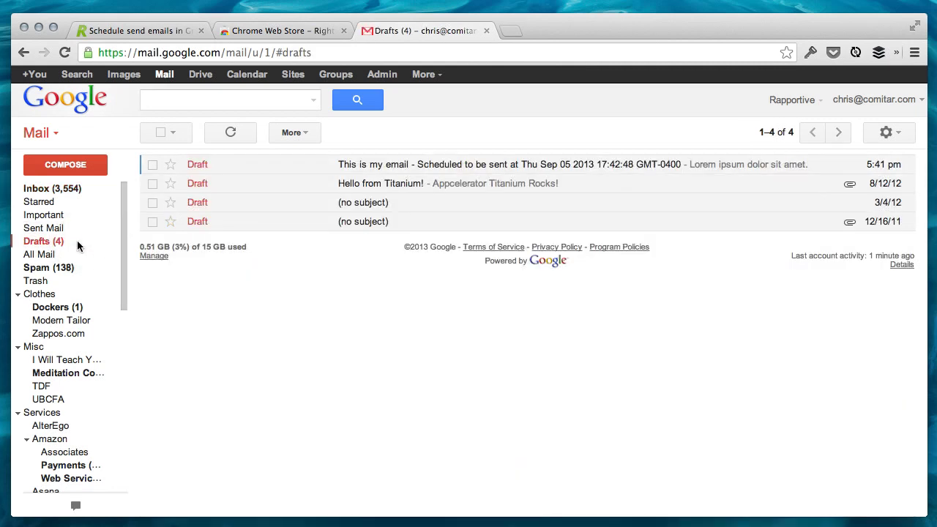
pyautogui.click(339, 165)
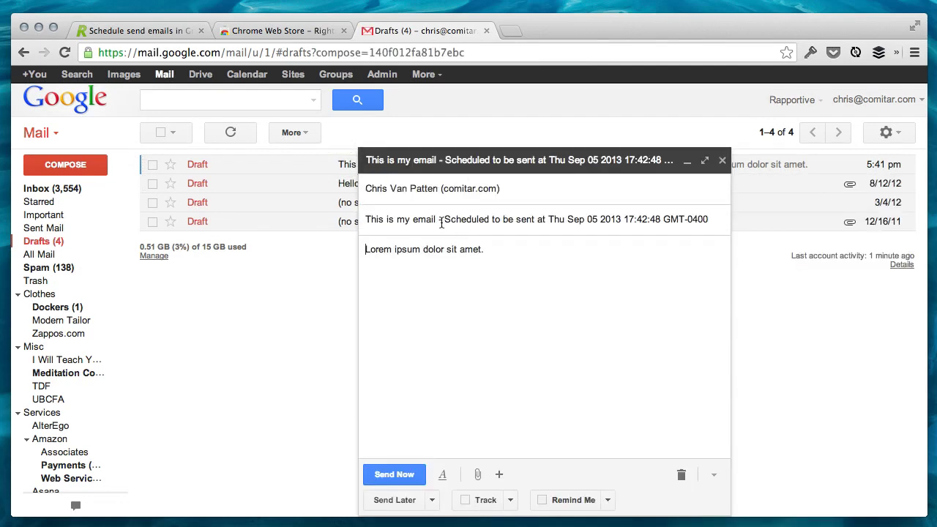
# - Add a new body line 'I'm changing my email' and close the draft
pyautogui.click(616, 265)
pyautogui.press('Return')
pyautogui.write("I'm changing my email.")
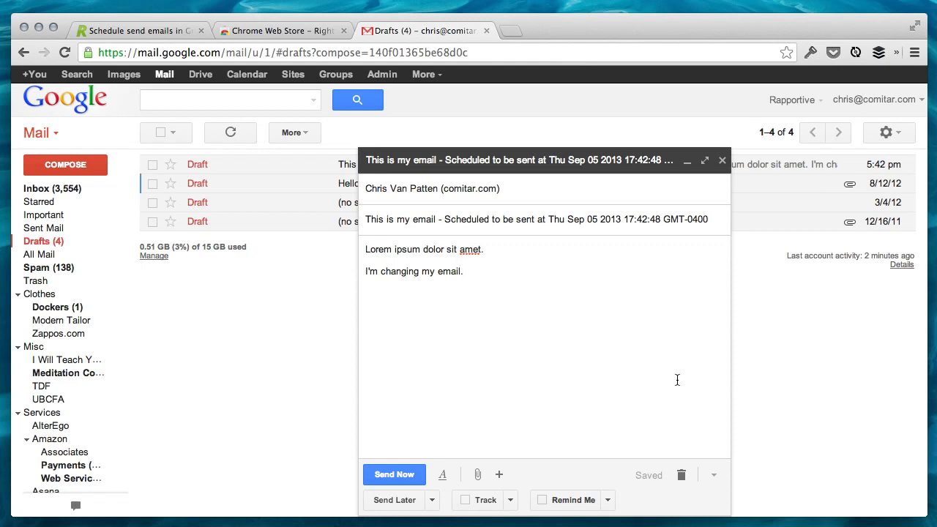
pyautogui.click(721, 161)
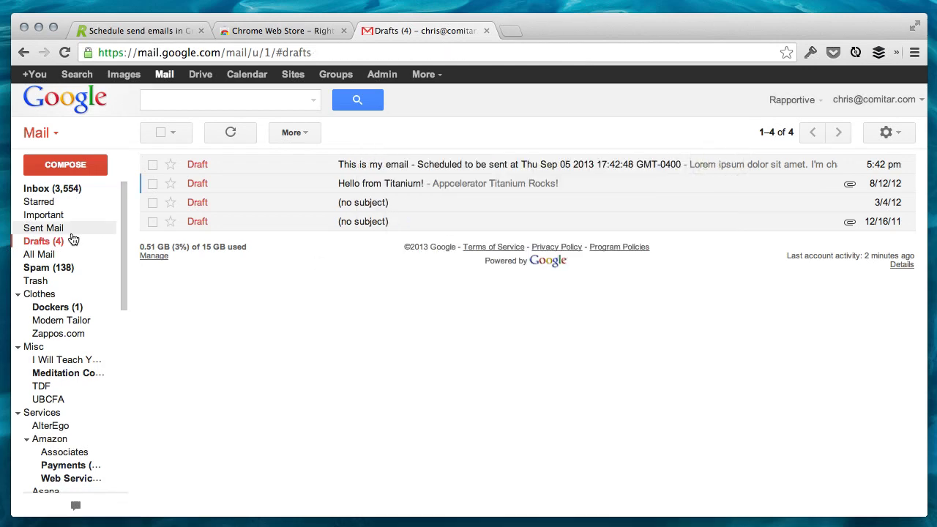
# - Refresh the inbox until 'This is my email' arrives at 5:42 pm, then open it
pyautogui.click(57, 189)
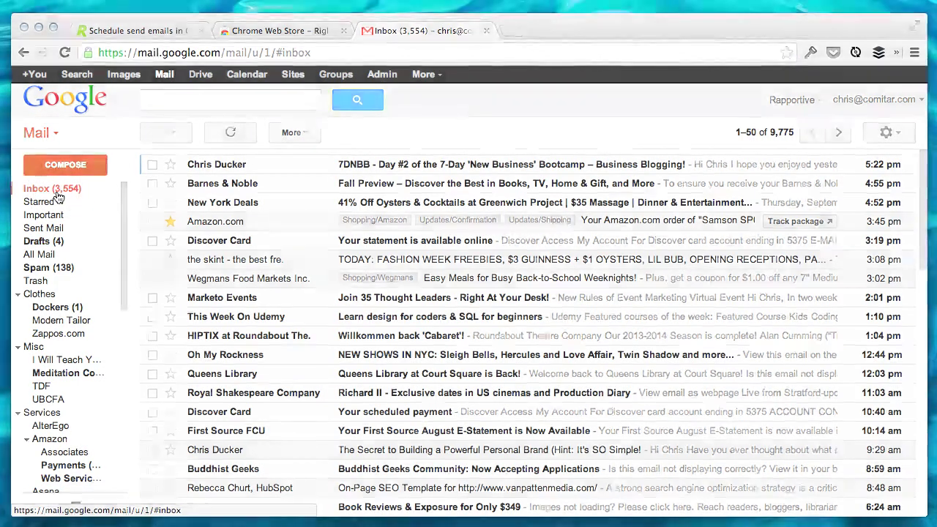
pyautogui.click(230, 132)
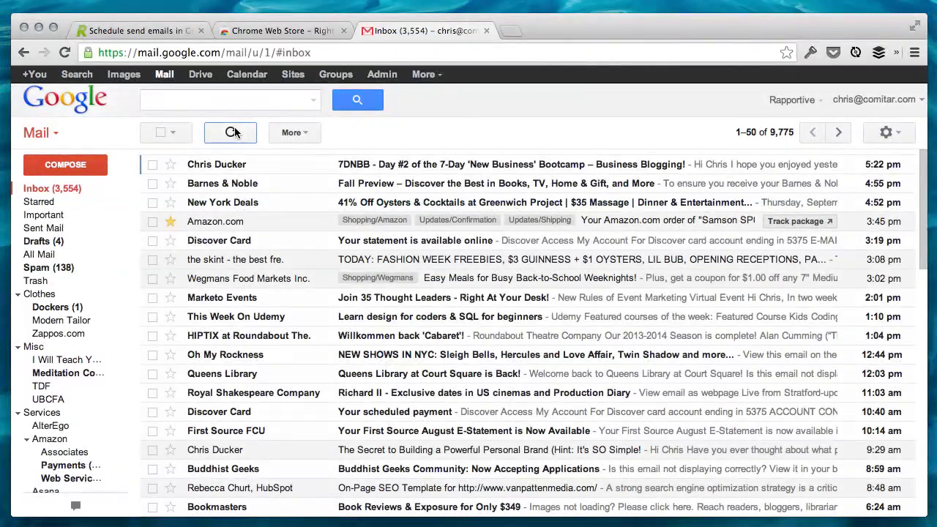
pyautogui.click(230, 131)
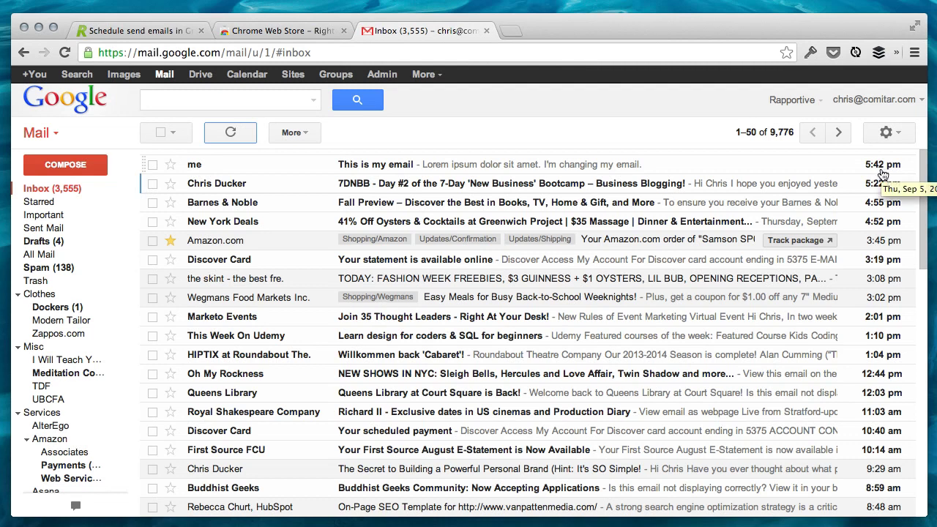
pyautogui.click(803, 166)
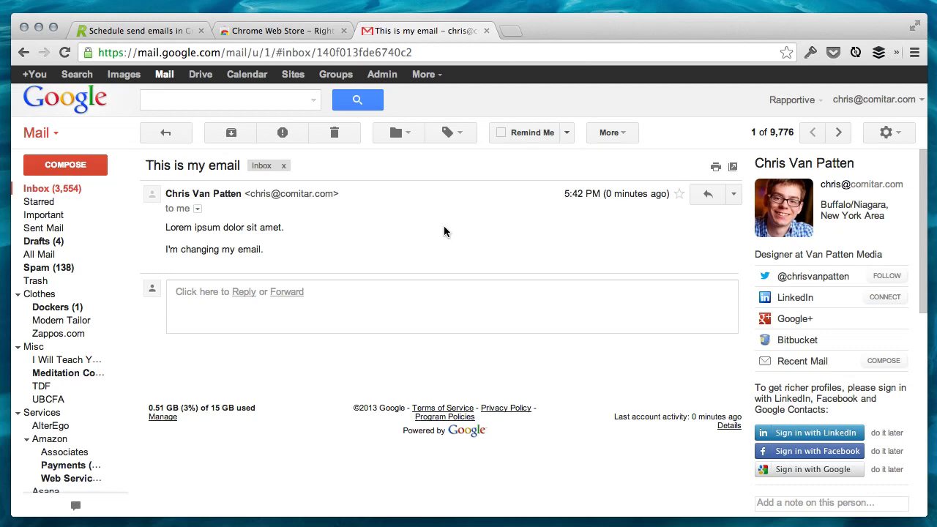
pyautogui.click(502, 132)
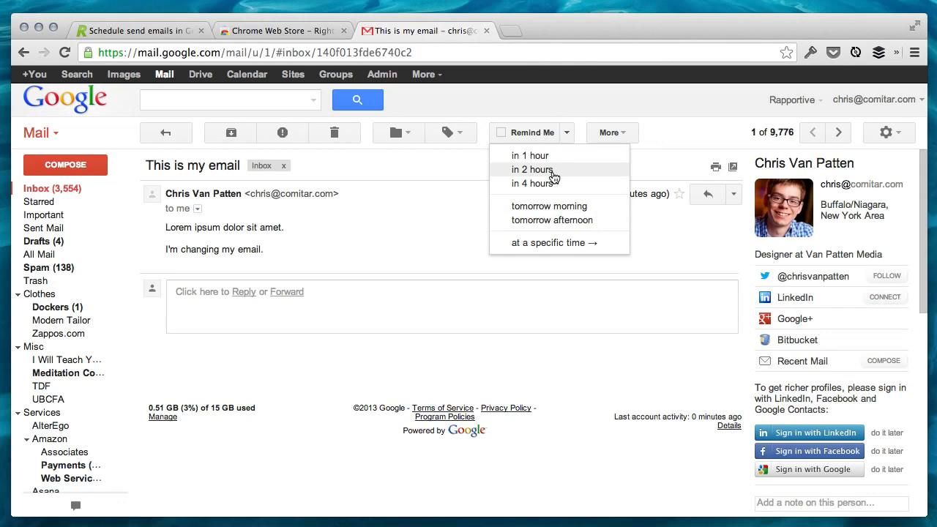
pyautogui.click(556, 245)
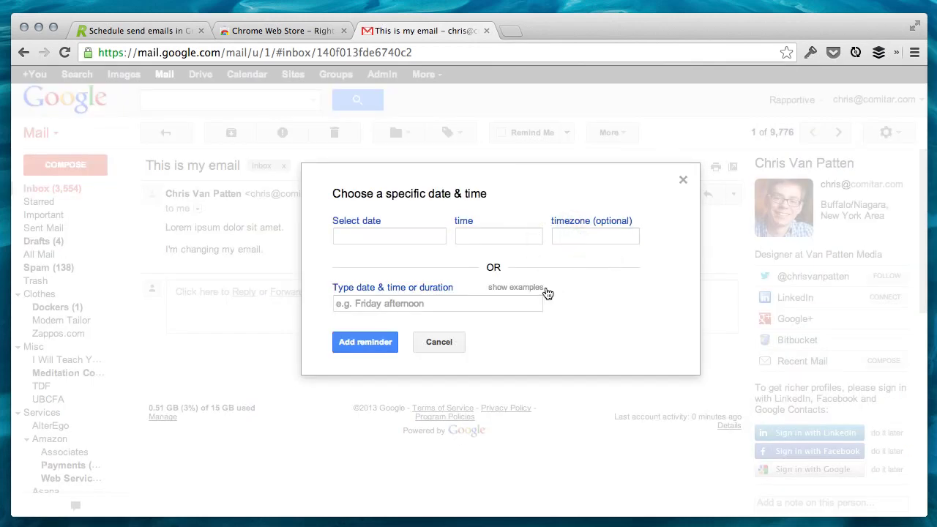
pyautogui.click(448, 341)
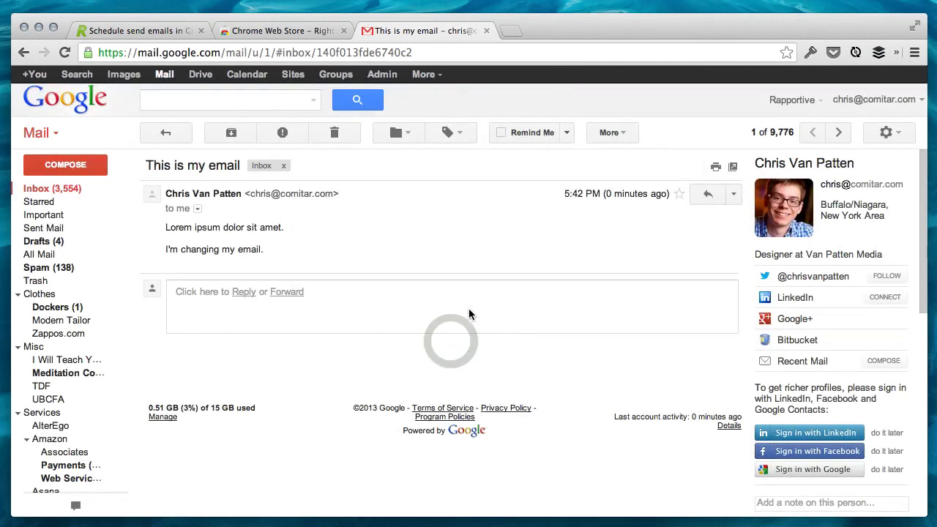